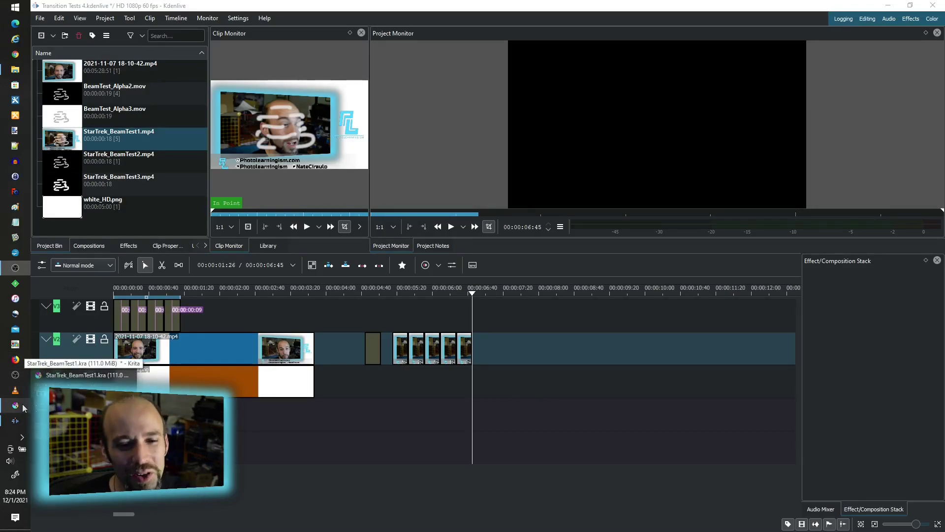
- Bring the StarTrek_BeamTest1.kra Krita window with the beam animation to the front
{"action": "left_click", "coordinate": [22, 404]}
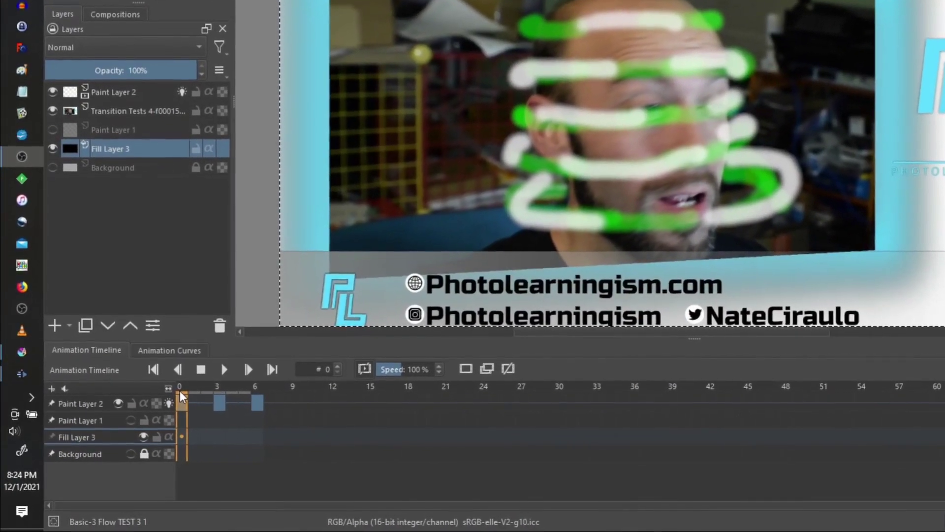
{"action": "left_click_drag", "start_coordinate": [182, 388], "coordinate": [238, 405]}
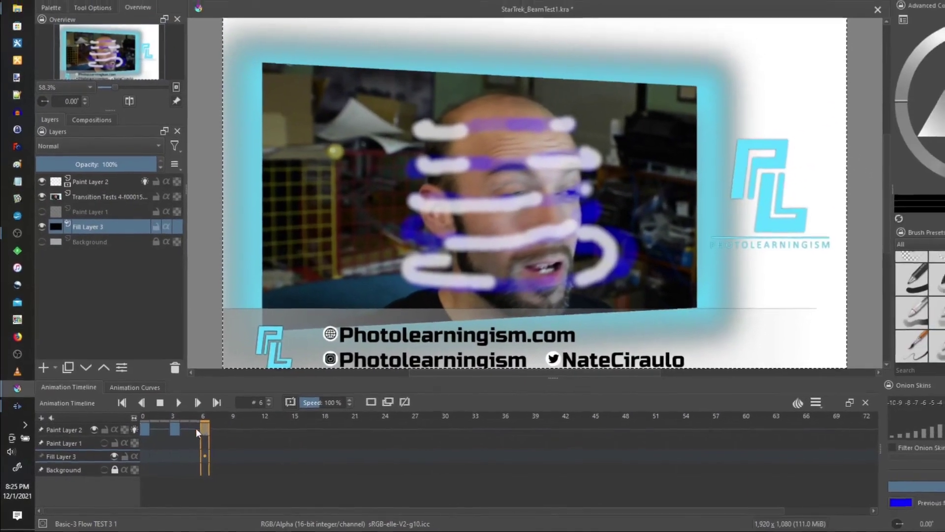
{"action": "left_click_drag", "start_coordinate": [196, 428], "coordinate": [165, 430]}
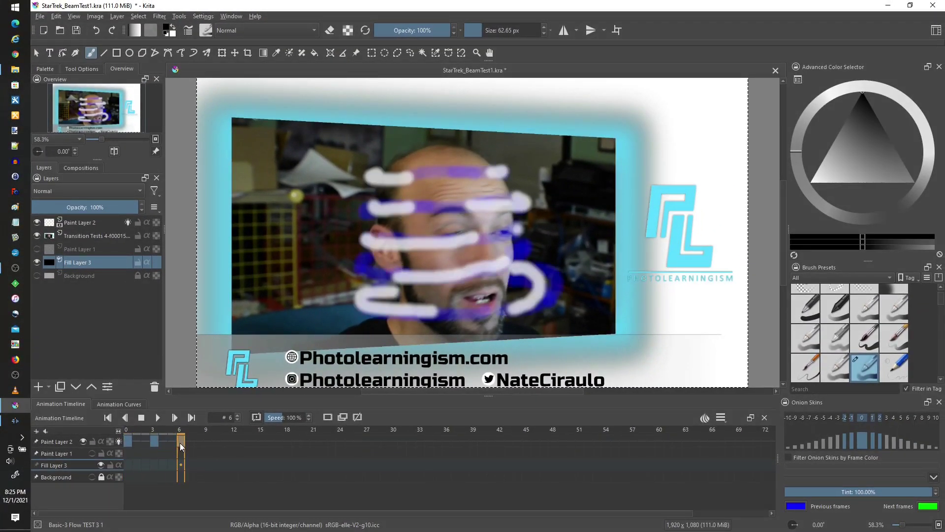
{"action": "left_click", "coordinate": [130, 444]}
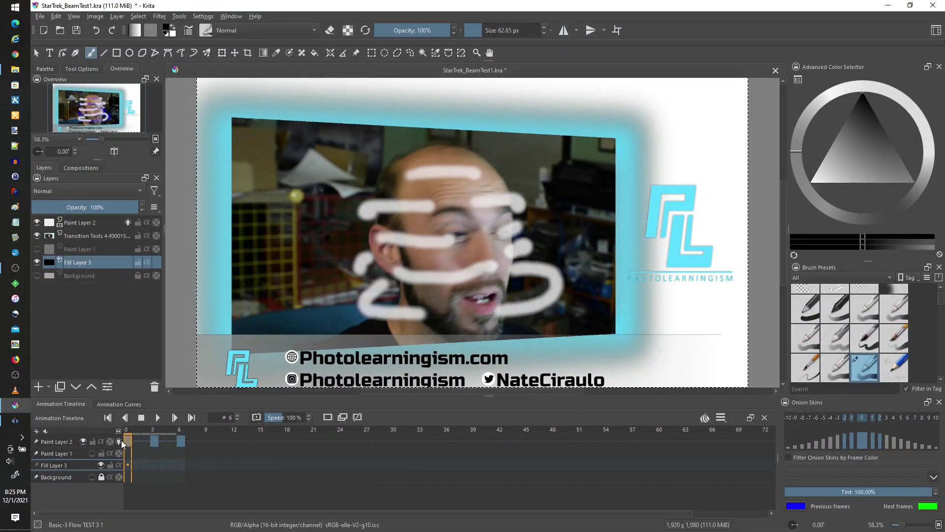
{"action": "left_click", "coordinate": [124, 442]}
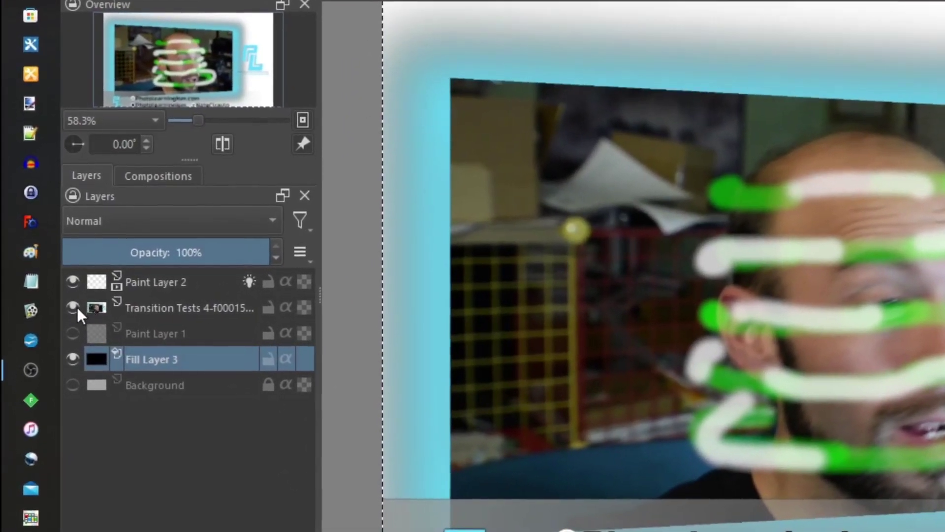
- Hide the Transition Tests layer and point Render Animation's FFmpeg path to the build's bin\ffmpeg.exe
{"action": "left_click", "coordinate": [65, 297]}
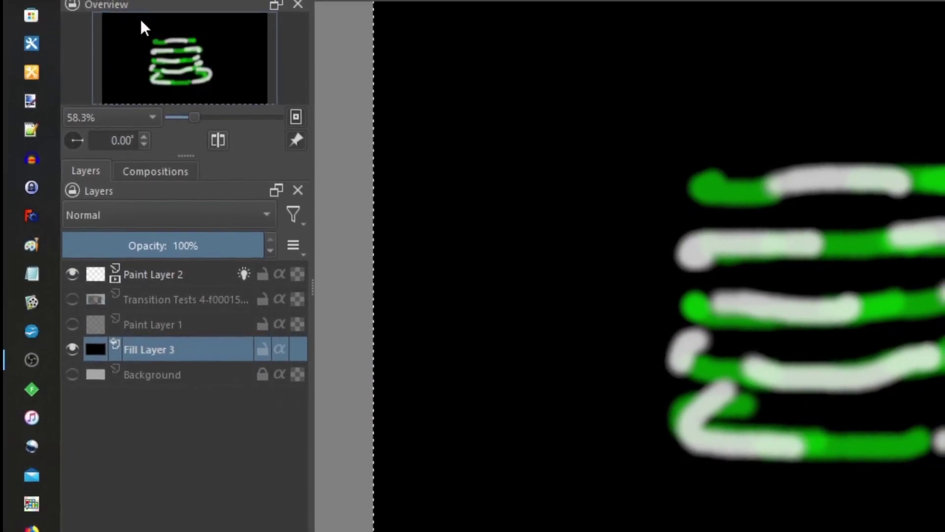
{"action": "left_click", "coordinate": [79, 0]}
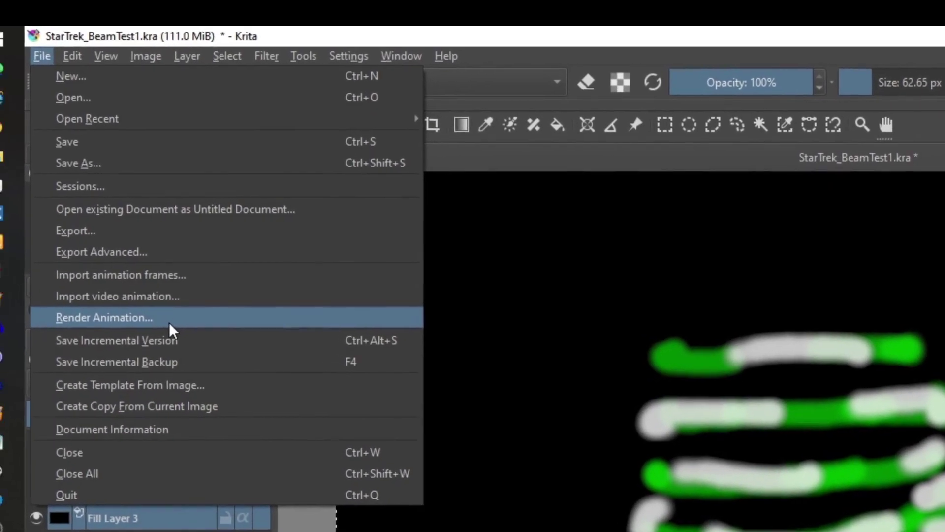
{"action": "left_click", "coordinate": [176, 318]}
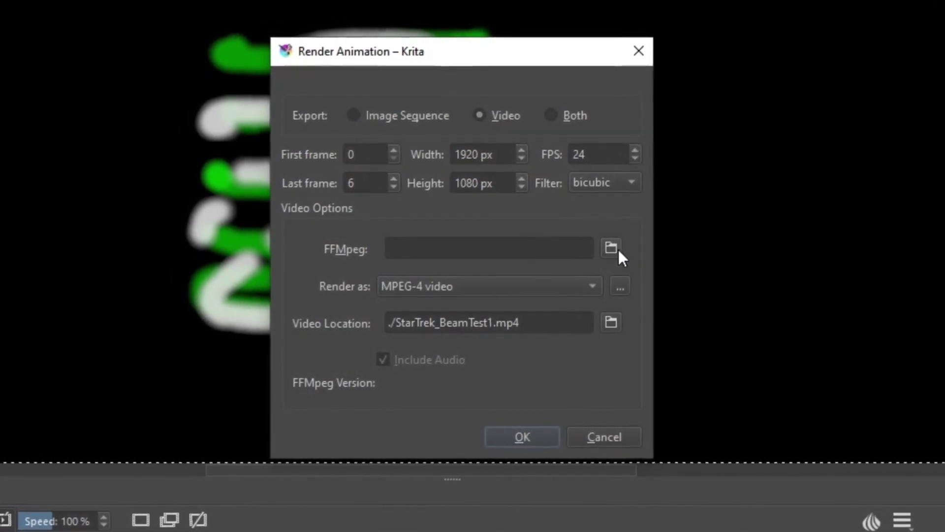
{"action": "left_click", "coordinate": [617, 248]}
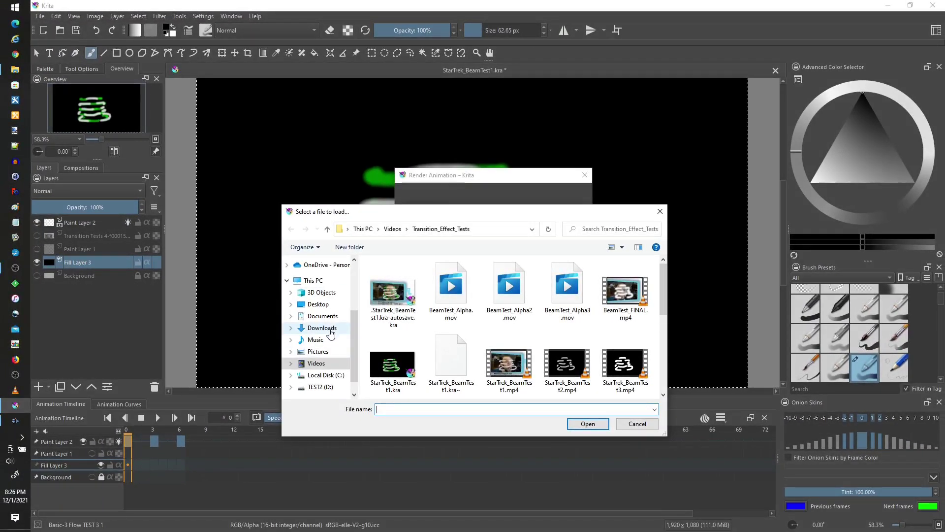
{"action": "left_click", "coordinate": [322, 328]}
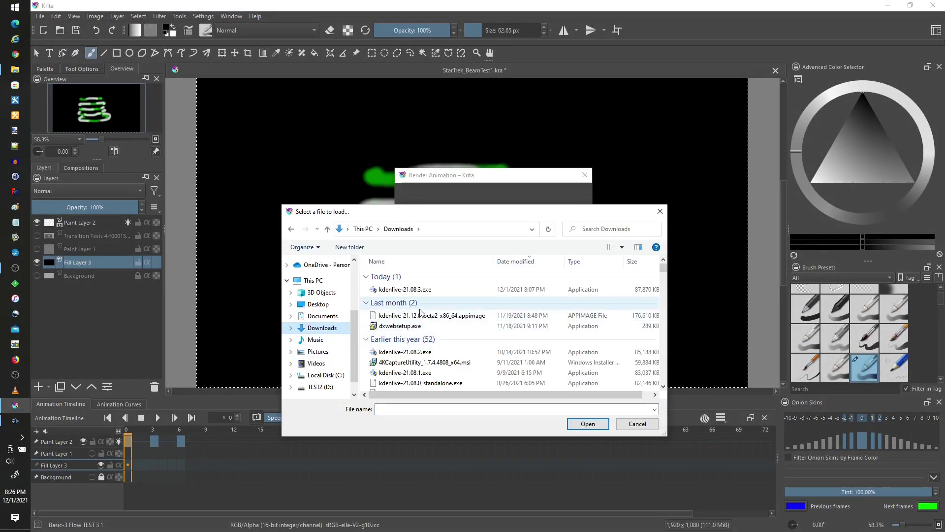
{"action": "scroll", "coordinate": [458, 311], "scroll_direction": "down", "scroll_amount": 2}
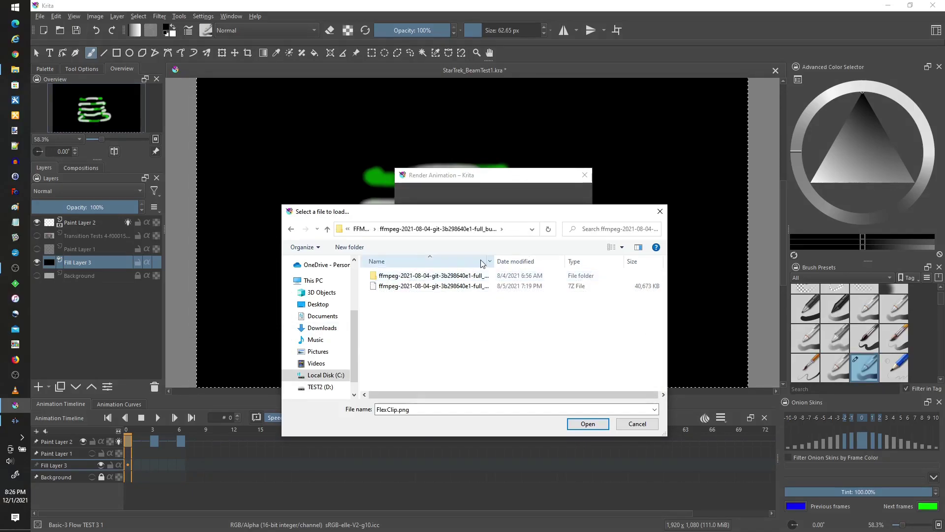
{"action": "double_click", "coordinate": [462, 276]}
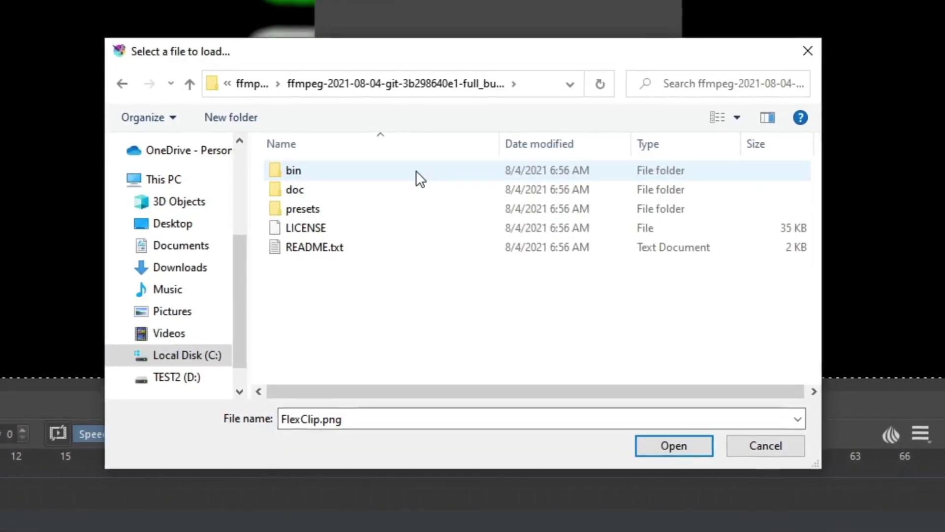
{"action": "double_click", "coordinate": [337, 169]}
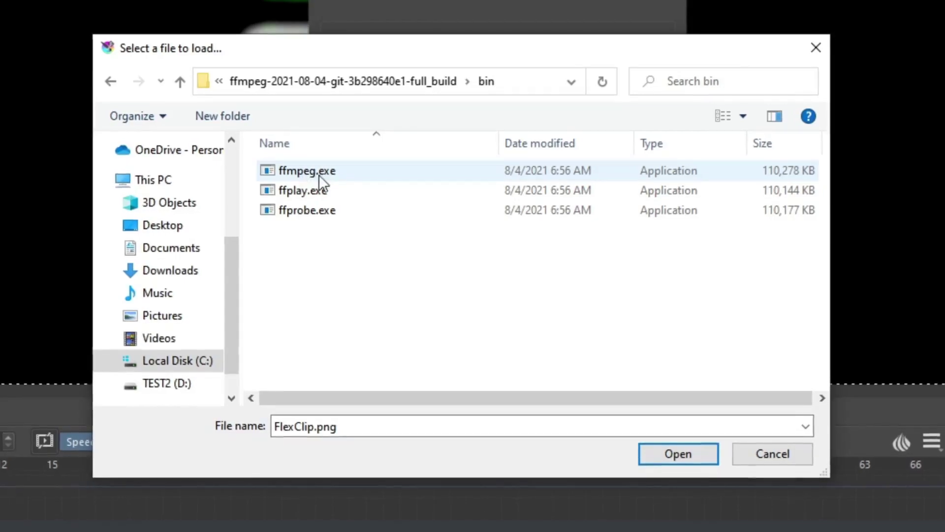
{"action": "double_click", "coordinate": [310, 172]}
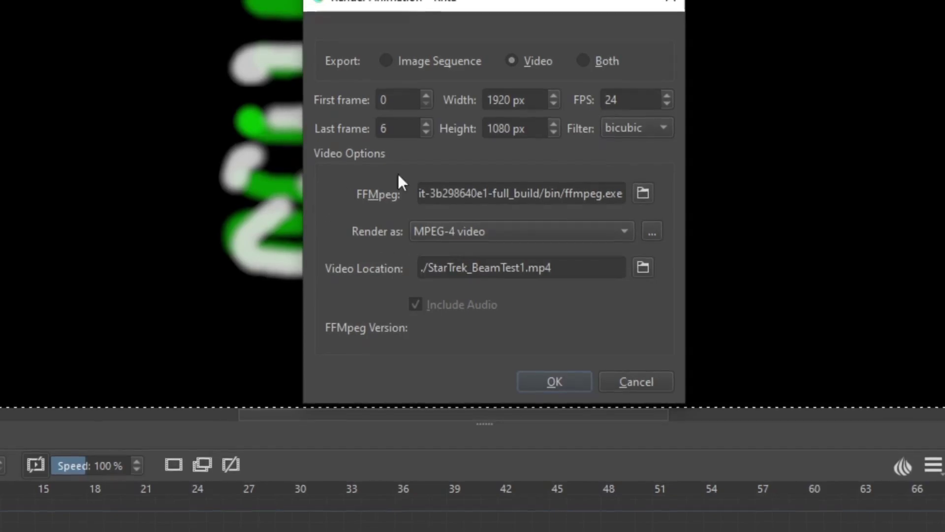
- Change the video location to ./StarTrek_BeamTest4.mp4, render it, and switch to the output folder
{"action": "left_click", "coordinate": [609, 272]}
{"action": "key", "text": "Left"}
{"action": "key", "text": "Left"}
{"action": "key", "text": "Left"}
{"action": "key", "text": "Left"}
{"action": "key", "text": "BackSpace"}
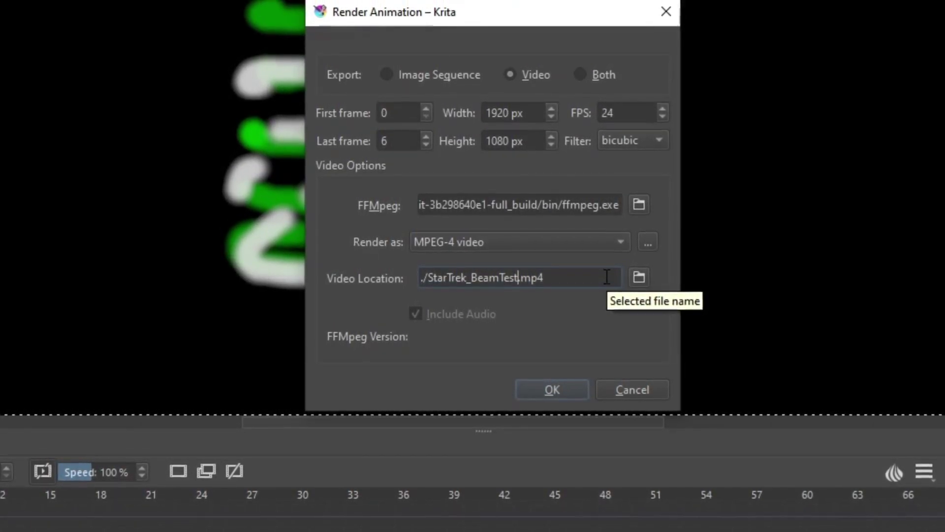
{"action": "type", "text": "4"}
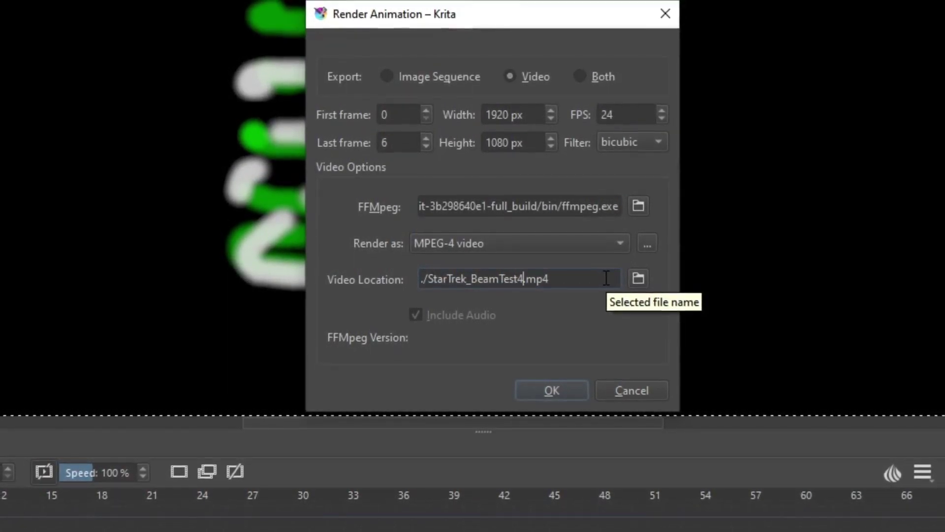
{"action": "left_click", "coordinate": [565, 394]}
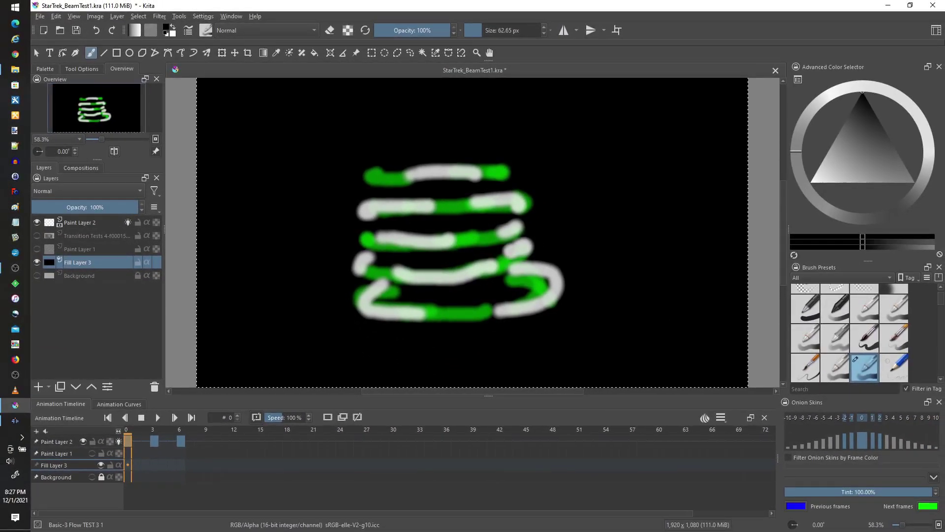
{"action": "key", "text": "alt+Tab"}
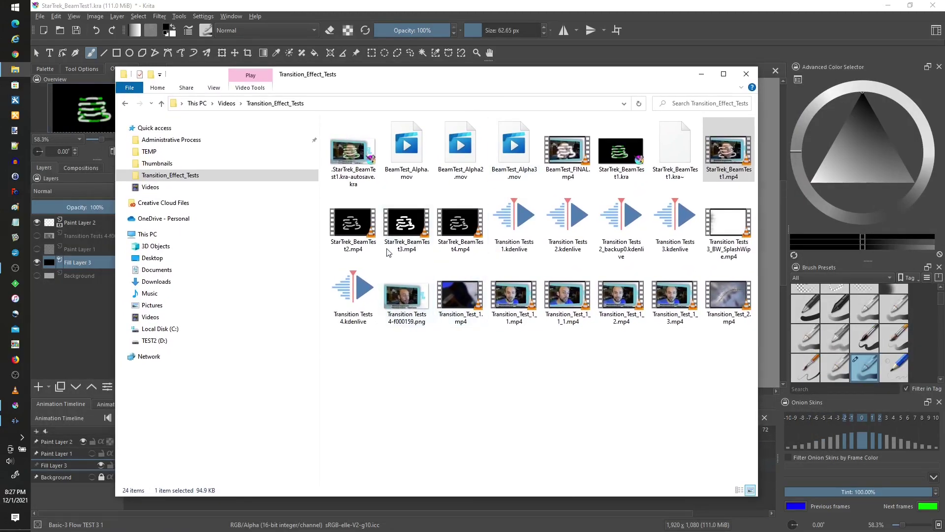
- Check the new StarTrek_BeamTest4.mp4 file in Transition_Effect_Tests, then close the Explorer window
{"action": "left_click", "coordinate": [469, 227]}
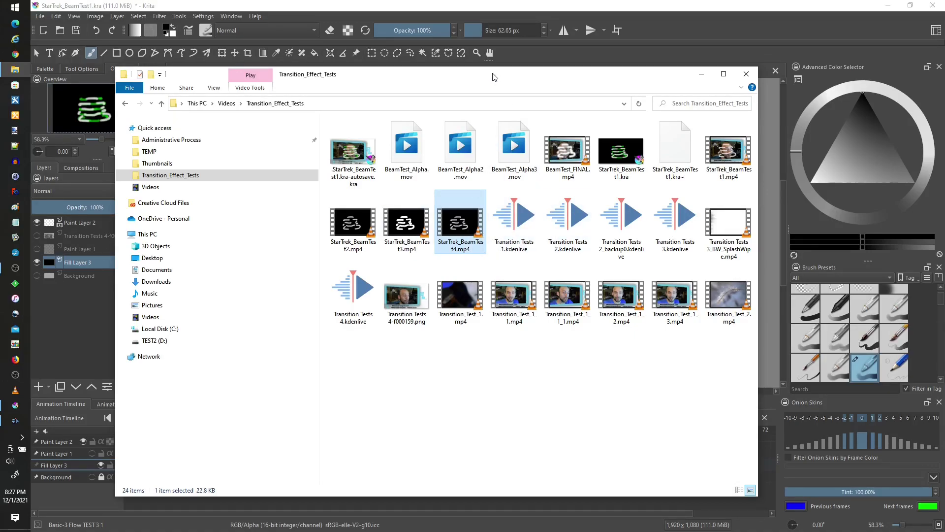
{"action": "left_click_drag", "start_coordinate": [494, 77], "coordinate": [728, 94]}
{"action": "left_click", "coordinate": [256, 236]}
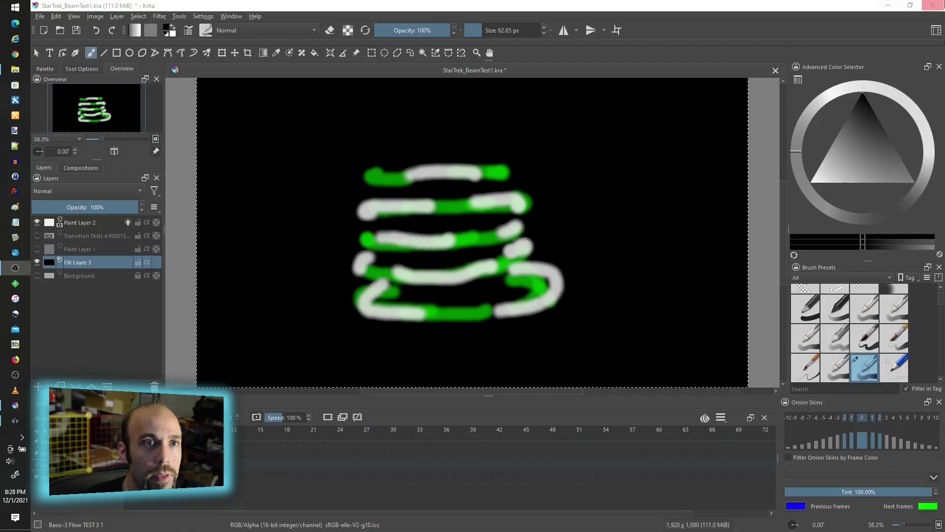
- Minimize Krita so the Transition Tests 4 Kdenlive project is showing again
{"action": "left_click", "coordinate": [899, 8]}
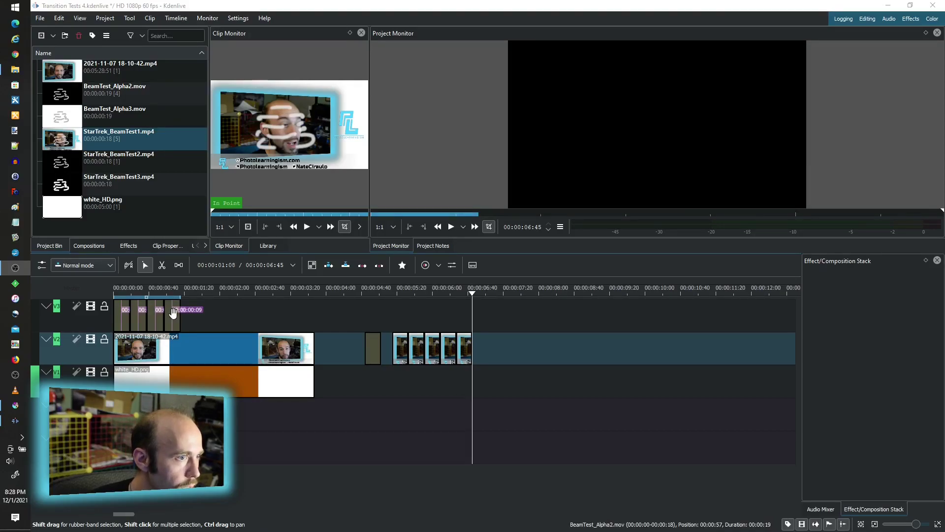
- Move the playhead to 00:04:52 and select the StarTrek_BeamTest2.mp4 clip on V2 to view its effects
{"action": "left_click_drag", "start_coordinate": [366, 295], "coordinate": [372, 298]}
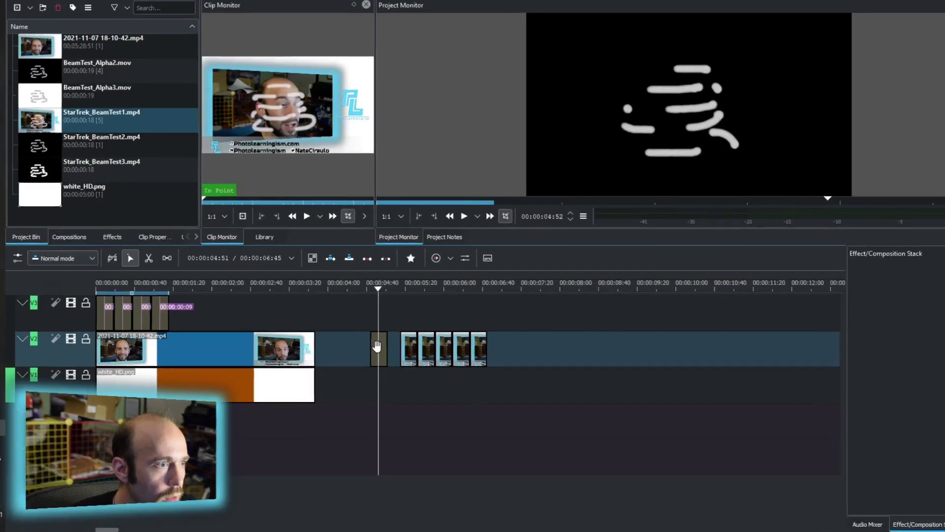
{"action": "left_click", "coordinate": [373, 345]}
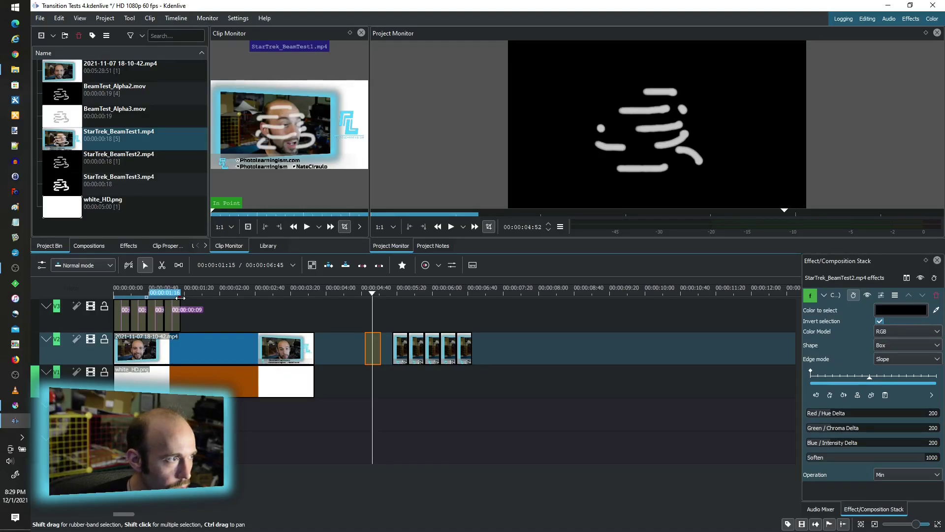
- Drag the zone end and start handles so the zone spans about 00:00:04:44 to 00:00:04:50
{"action": "left_click_drag", "start_coordinate": [180, 294], "coordinate": [380, 296]}
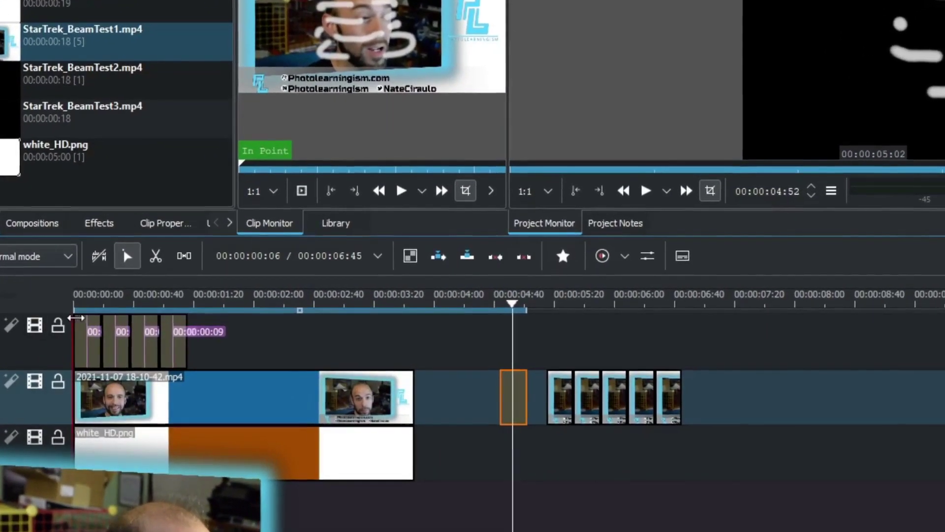
{"action": "left_click_drag", "start_coordinate": [76, 317], "coordinate": [504, 311]}
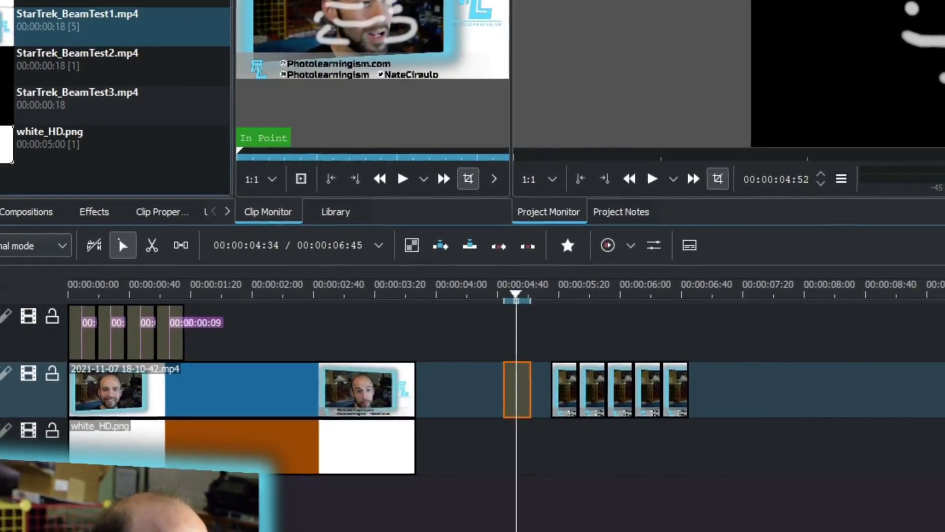
- In Project > Render, render only the selected zone as MP4-H264/AAC to BeamTest_FINAL.mp4
{"action": "key", "text": "alt+f"}
{"action": "key", "text": "Right"}
{"action": "key", "text": "Right"}
{"action": "key", "text": "Right"}
{"action": "key", "text": "Right"}
{"action": "key", "text": "Right"}
{"action": "key", "text": "Right"}
{"action": "key", "text": "Right"}
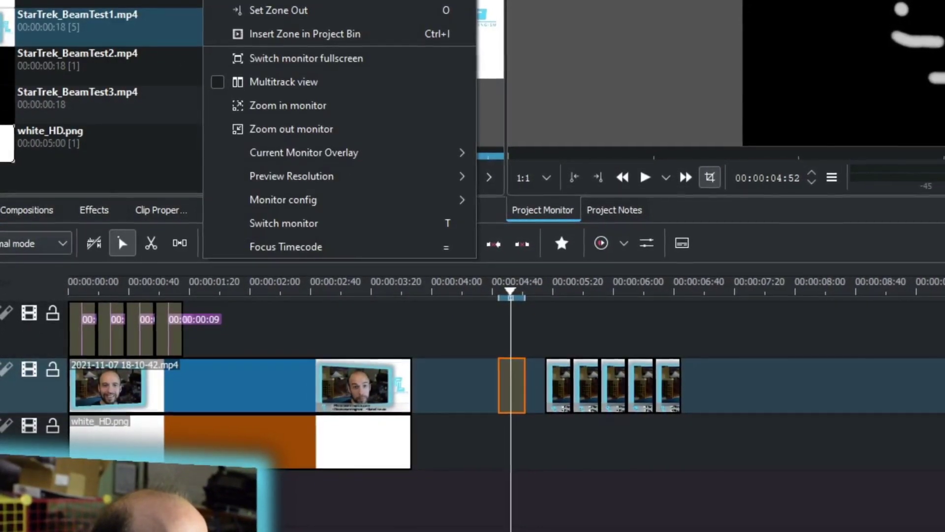
{"action": "key", "text": "Escape"}
{"action": "key", "text": "alt+p"}
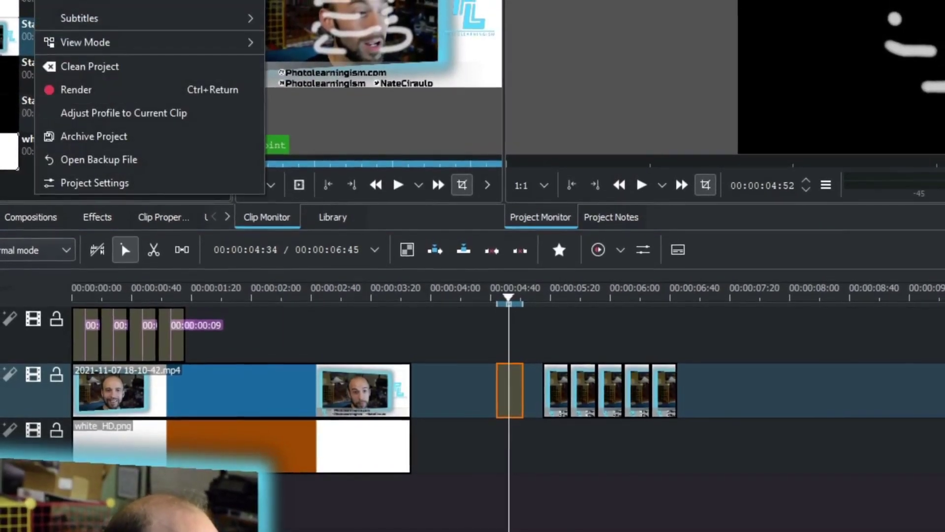
{"action": "key", "text": "Right"}
{"action": "key", "text": "Left"}
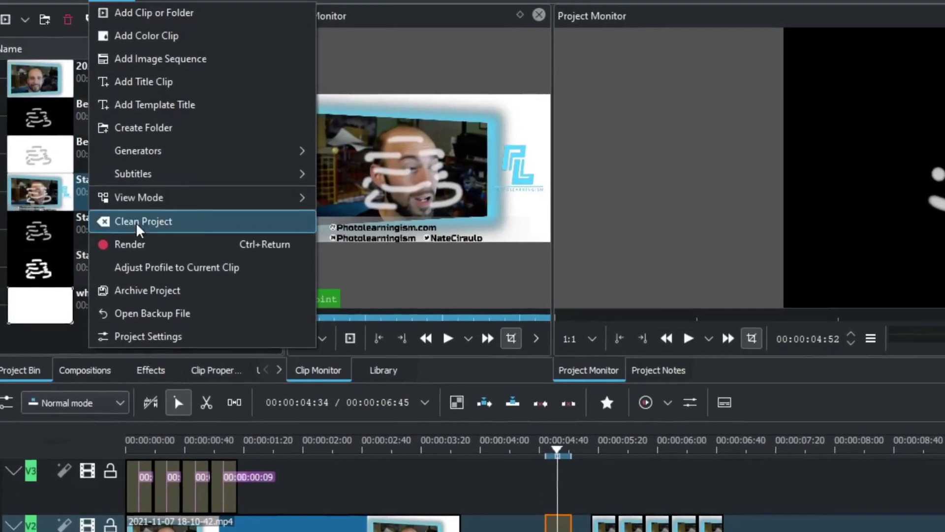
{"action": "left_click", "coordinate": [134, 246]}
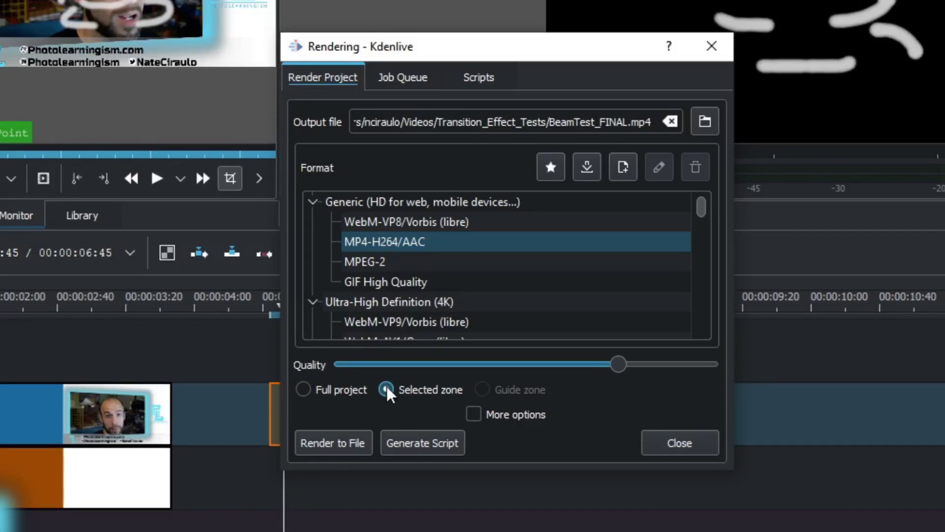
{"action": "left_click", "coordinate": [387, 391]}
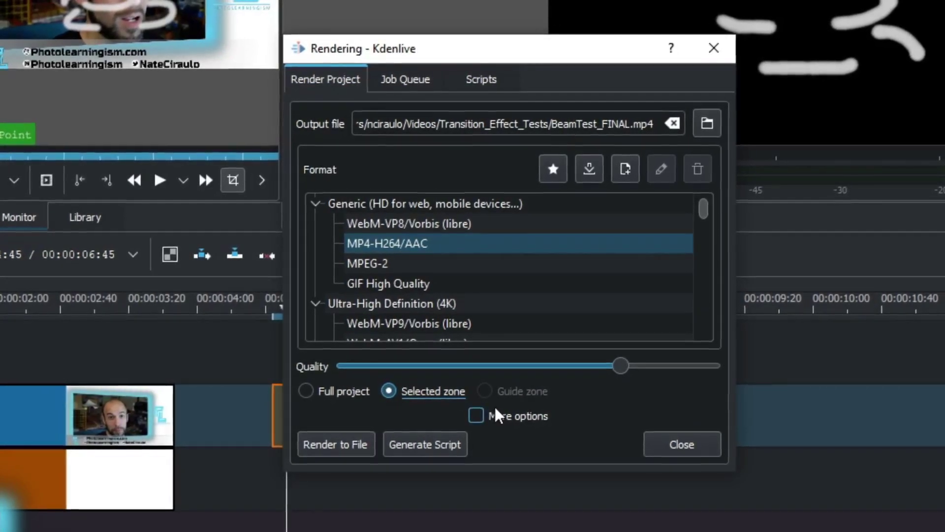
{"action": "left_click_drag", "start_coordinate": [501, 54], "coordinate": [658, 68]}
{"action": "left_click_drag", "start_coordinate": [857, 220], "coordinate": [873, 247]}
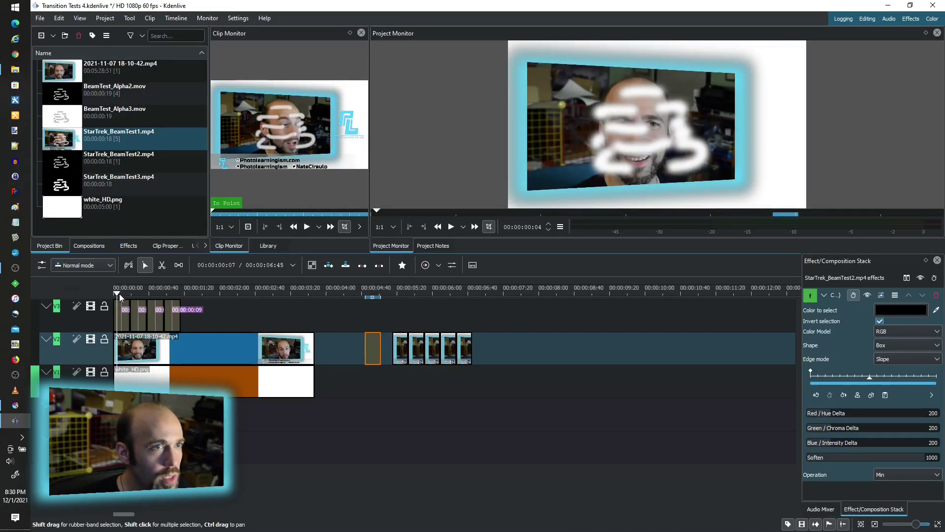
{"action": "left_click_drag", "start_coordinate": [120, 293], "coordinate": [171, 294]}
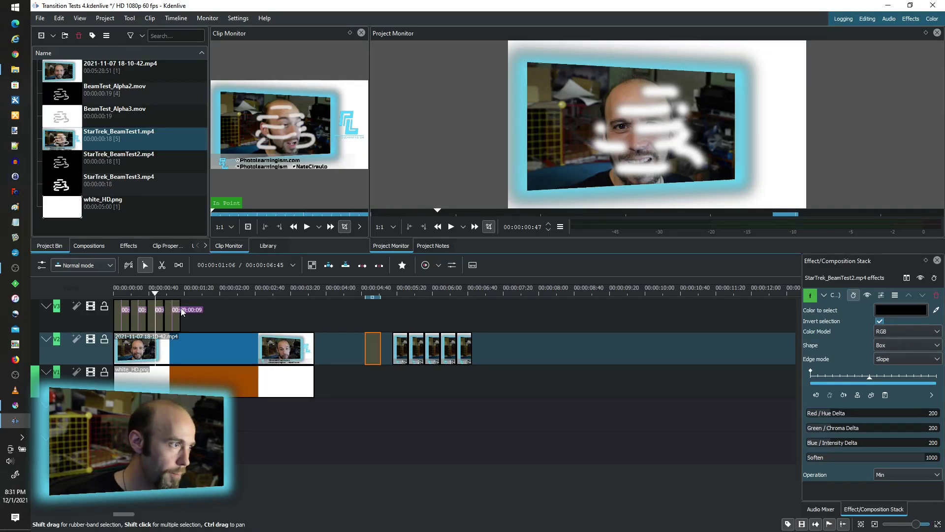
{"action": "mouse_move", "coordinate": [159, 291]}
{"action": "left_mouse_down"}
{"action": "mouse_move", "coordinate": [185, 292]}
{"action": "mouse_move", "coordinate": [126, 293]}
{"action": "mouse_move", "coordinate": [170, 296]}
{"action": "left_mouse_up"}
{"action": "key", "text": "Right"}
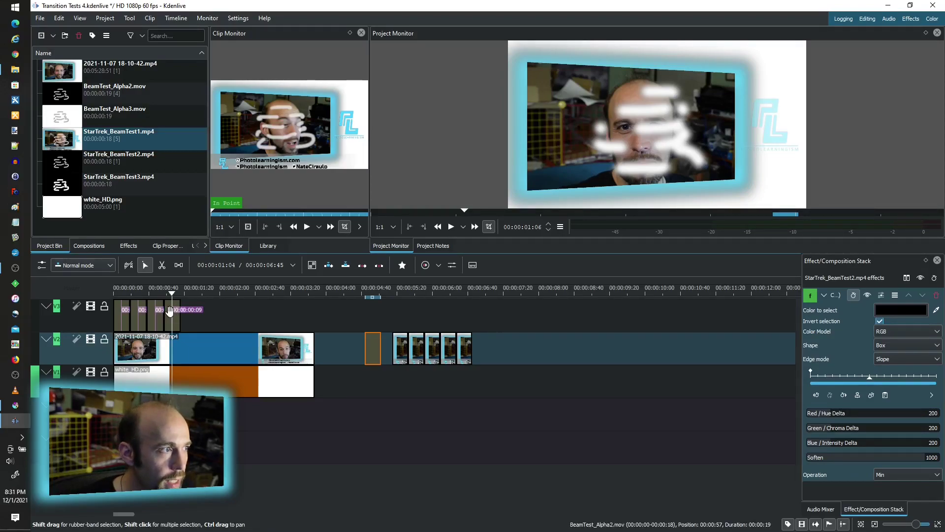
{"action": "left_click", "coordinate": [154, 291]}
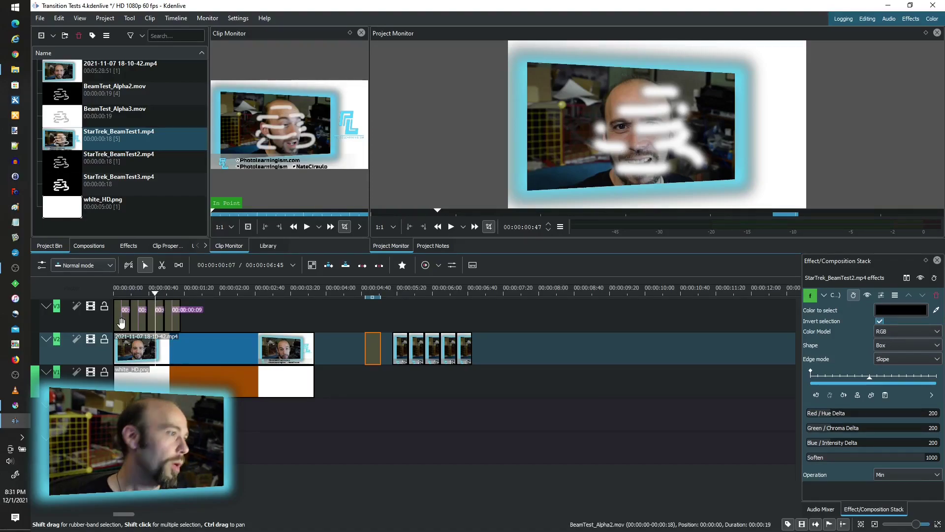
- Add a Transform effect to the BeamTest_Alpha2 beam clip on track V3
{"action": "left_click", "coordinate": [131, 292]}
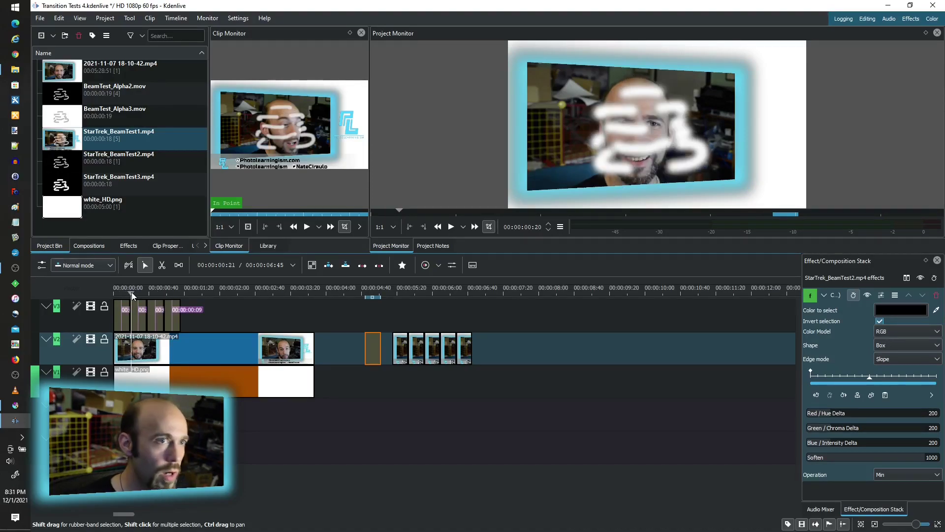
{"action": "left_click", "coordinate": [174, 318]}
{"action": "right_click", "coordinate": [174, 319]}
{"action": "mouse_move", "coordinate": [232, 299]}
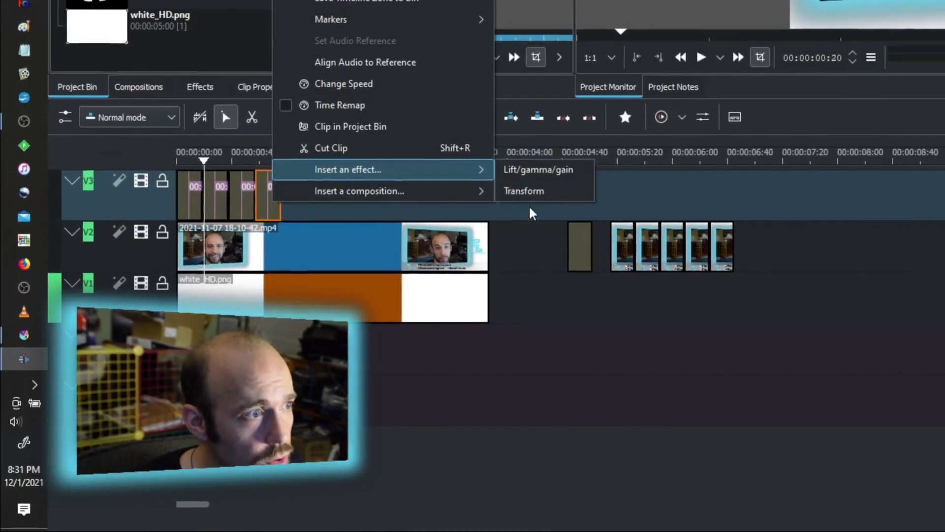
{"action": "left_click", "coordinate": [524, 190]}
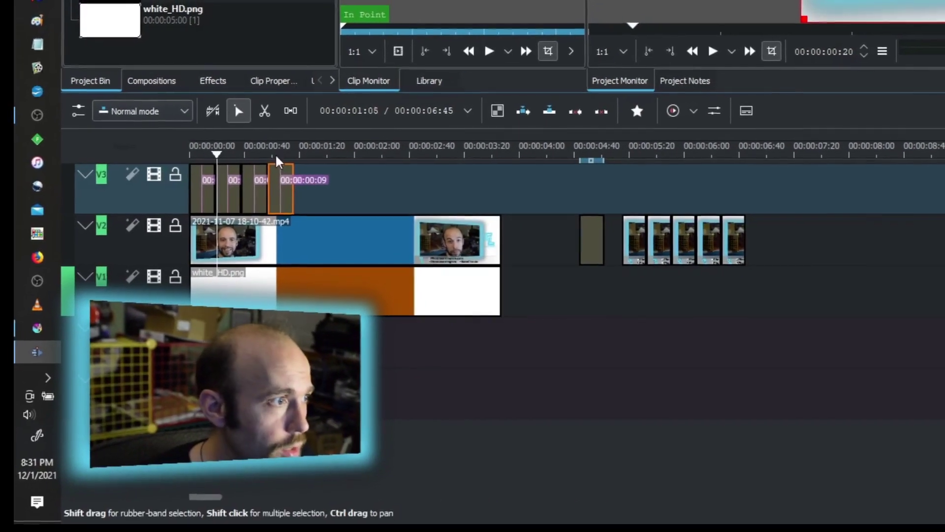
- Shift the beams right to X 522, Y -59, then move the playhead back to about 05:16
{"action": "left_click", "coordinate": [305, 171]}
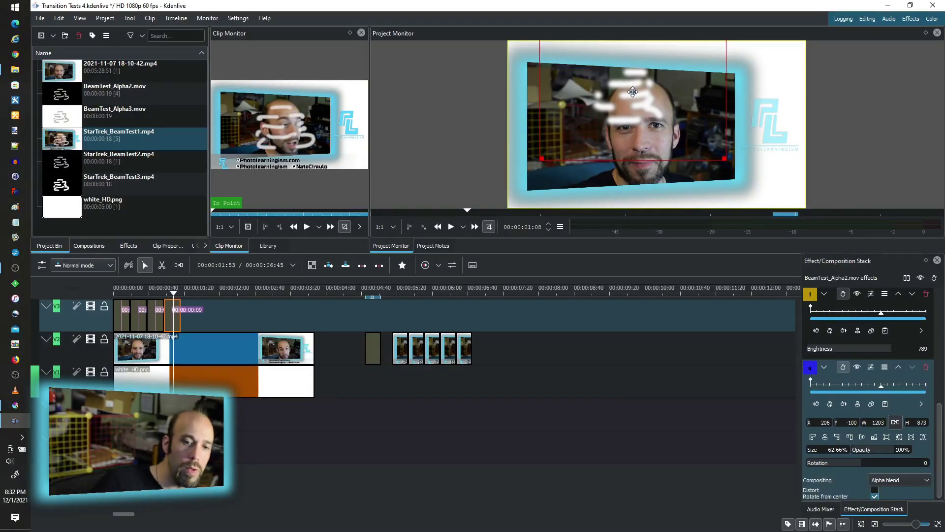
{"action": "left_click_drag", "start_coordinate": [633, 91], "coordinate": [682, 99]}
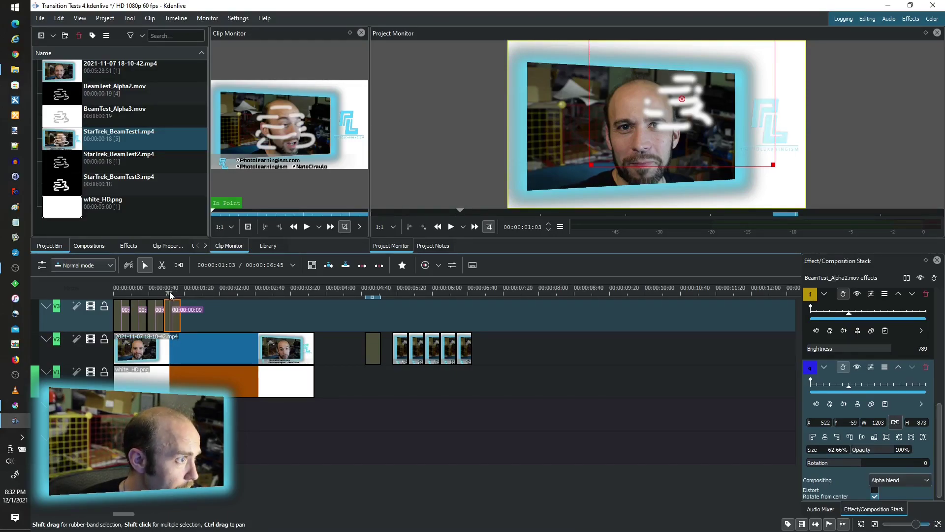
{"action": "left_click", "coordinate": [398, 296]}
{"action": "left_click_drag", "start_coordinate": [397, 295], "coordinate": [393, 295]}
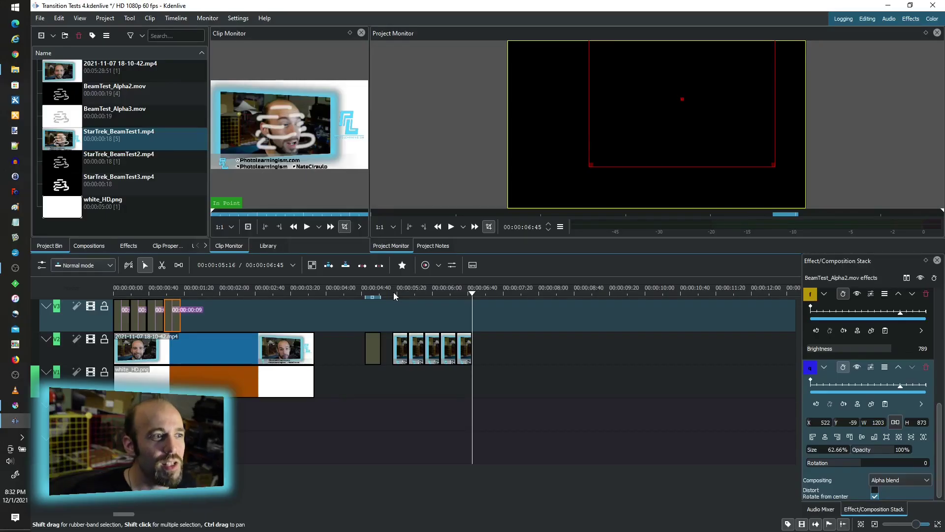
{"action": "key", "text": "space"}
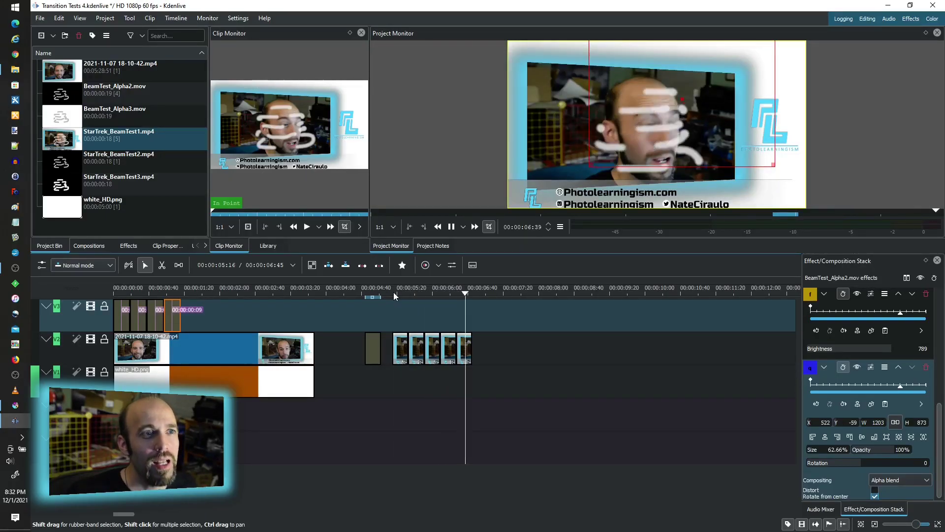
{"action": "left_click", "coordinate": [394, 294]}
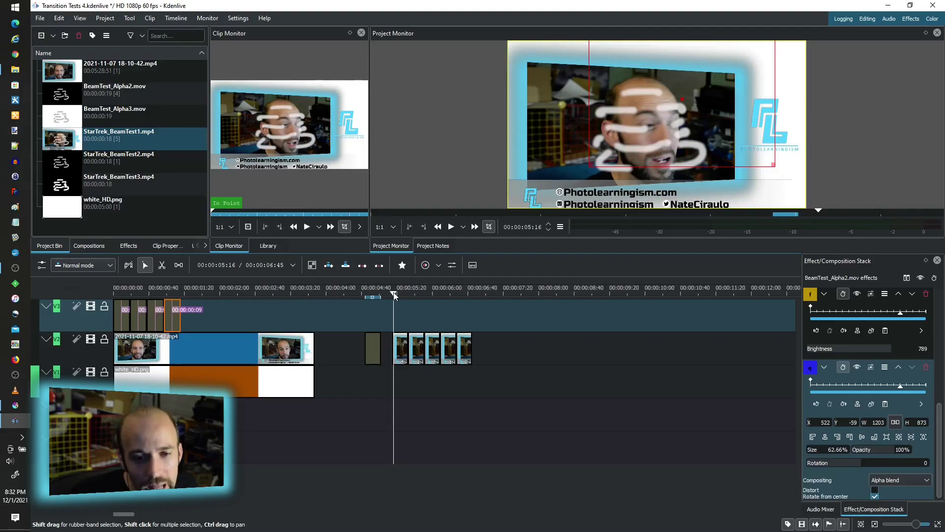
{"action": "key", "text": "space"}
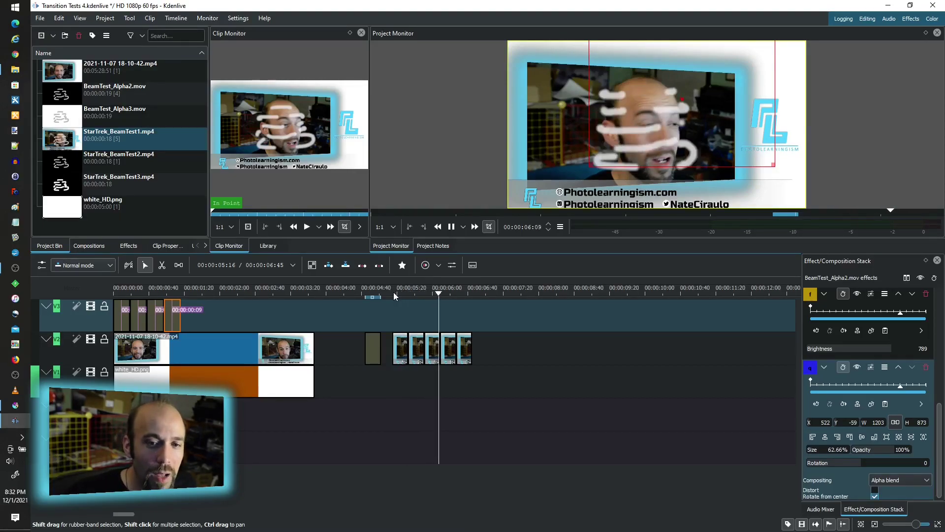